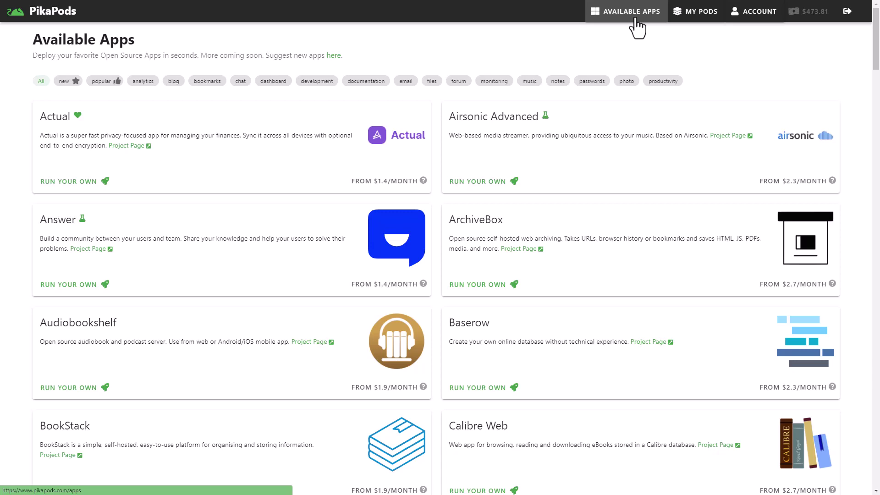
Step: Deploy a new Immich pod from the PikaPods photo apps and open its web app
left_click(627, 81)
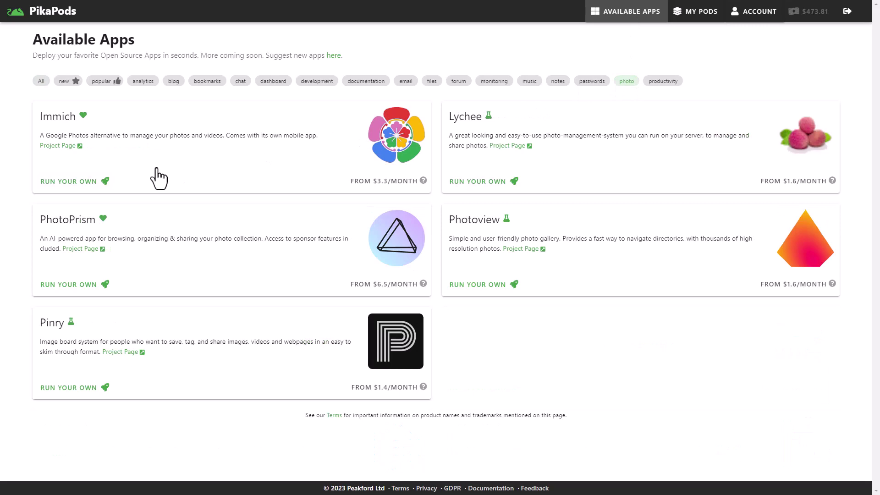
left_click(80, 181)
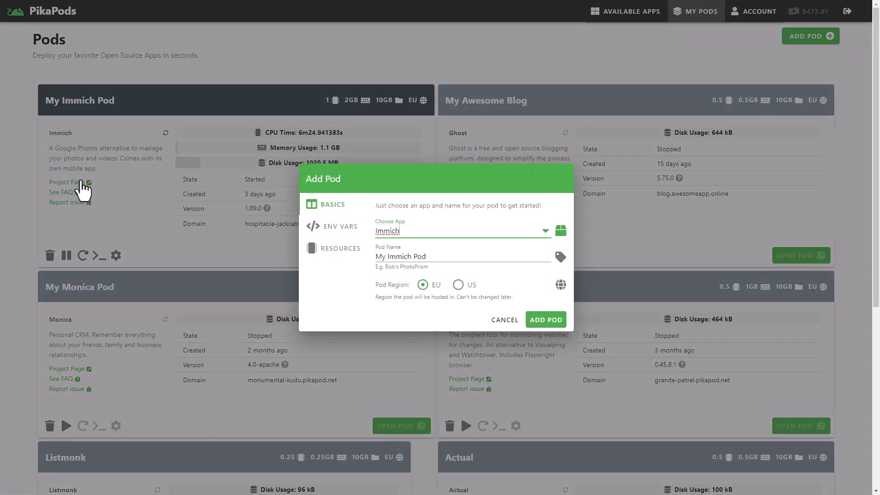
left_click(545, 320)
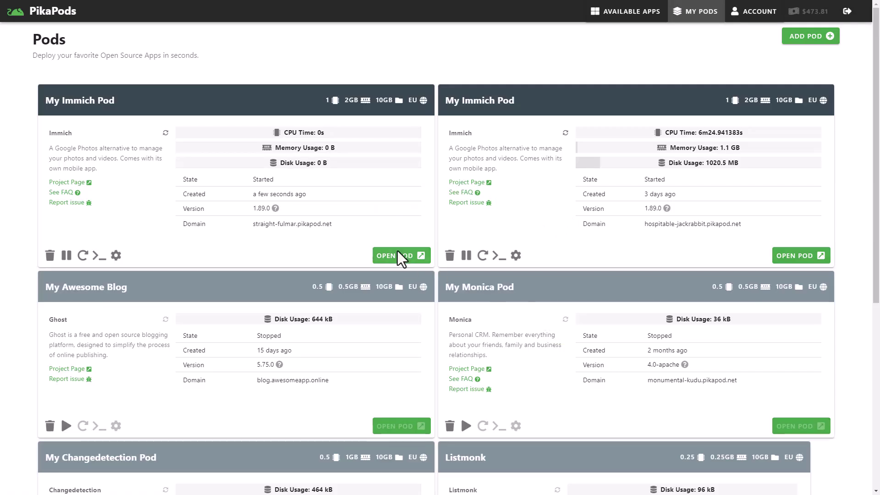
left_click(397, 257)
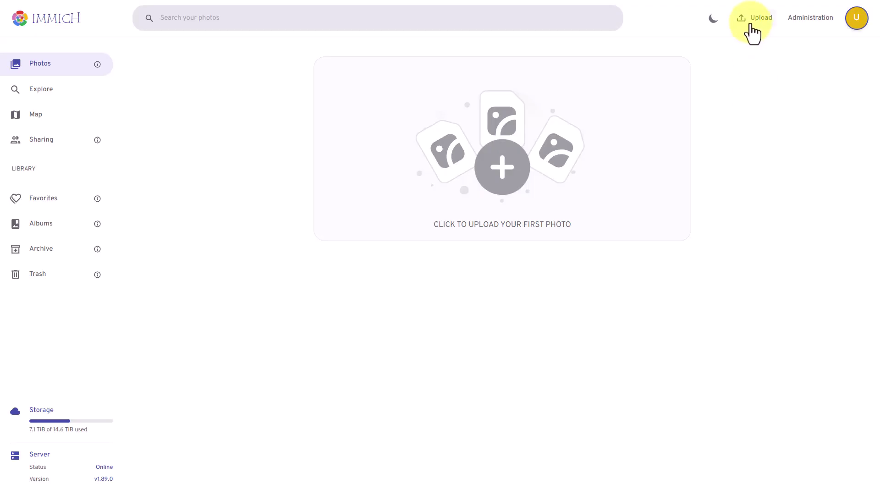
Step: Upload all 38 photos from Desktop > Sample Photos > low-res into the Immich library
left_click(751, 24)
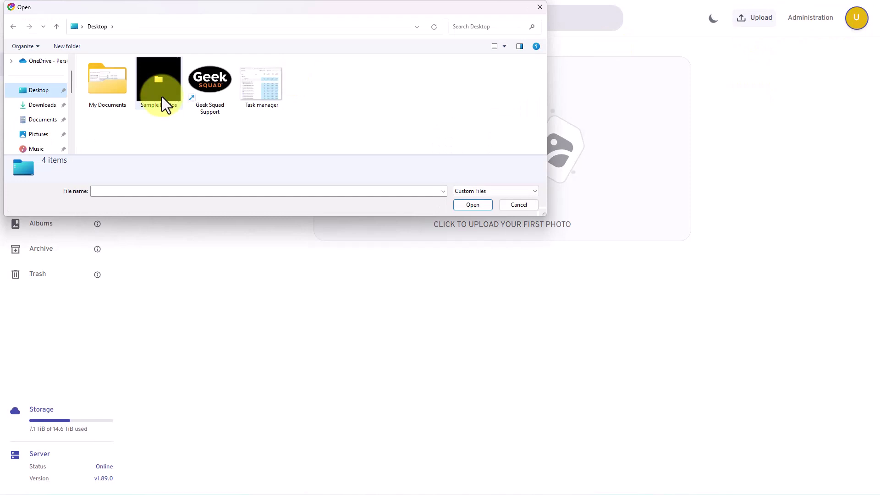
double_click(161, 97)
double_click(124, 86)
left_click(103, 81)
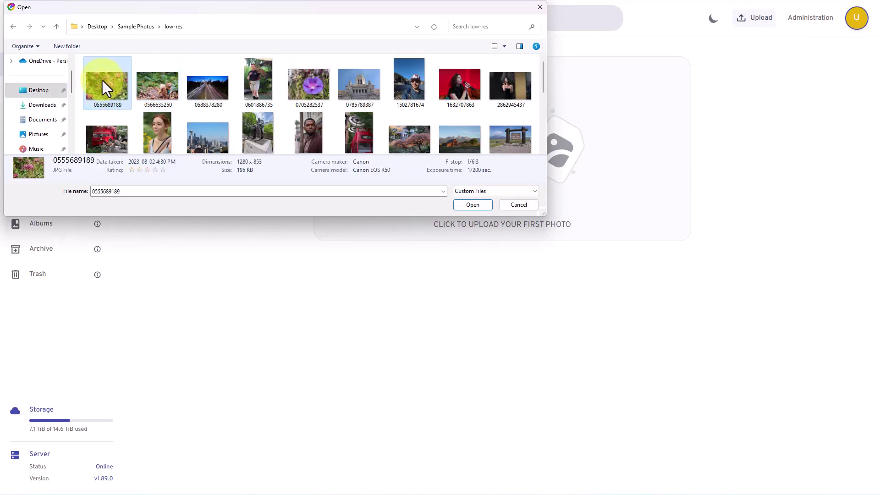
key("ctrl+a")
scroll(435, 123, "down", 5)
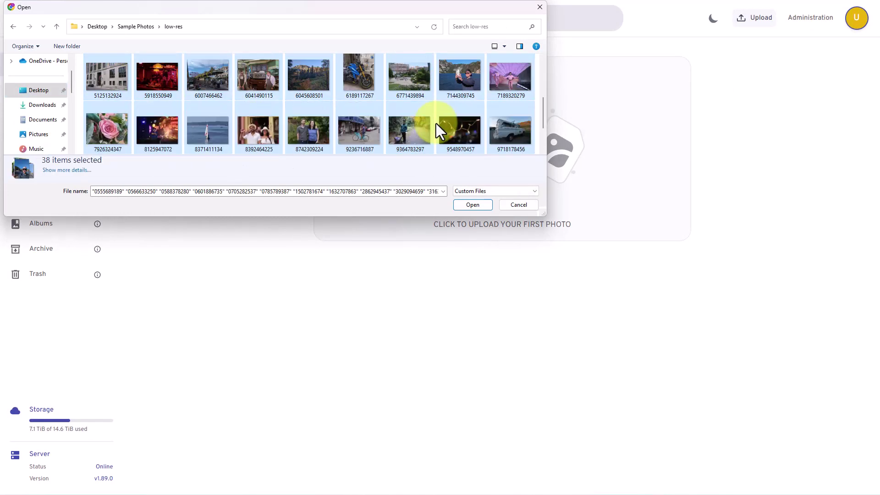
left_click(474, 205)
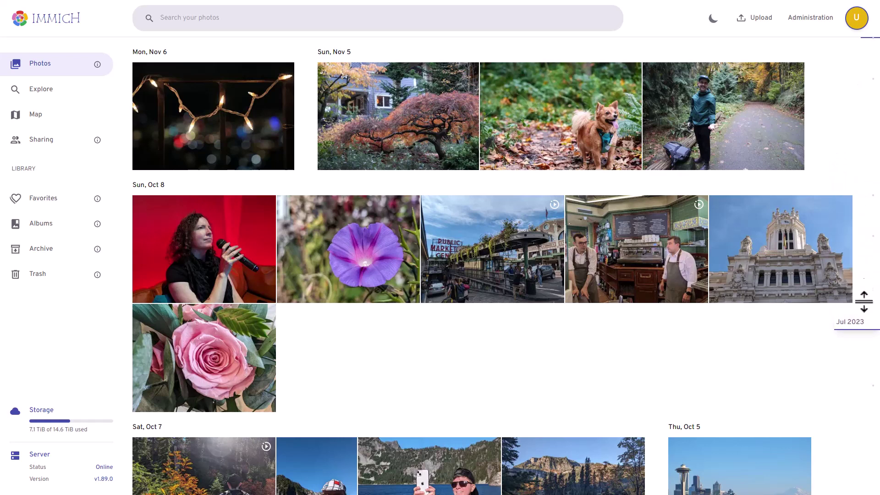
Step: Jump the timeline to July 2023 and open the Aug 2 pink flower photo
left_click(864, 358)
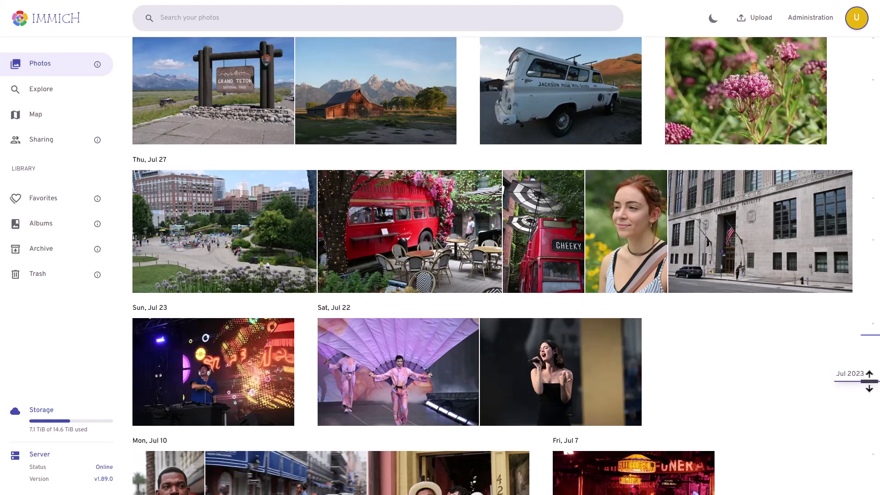
scroll(742, 141, "up", 2)
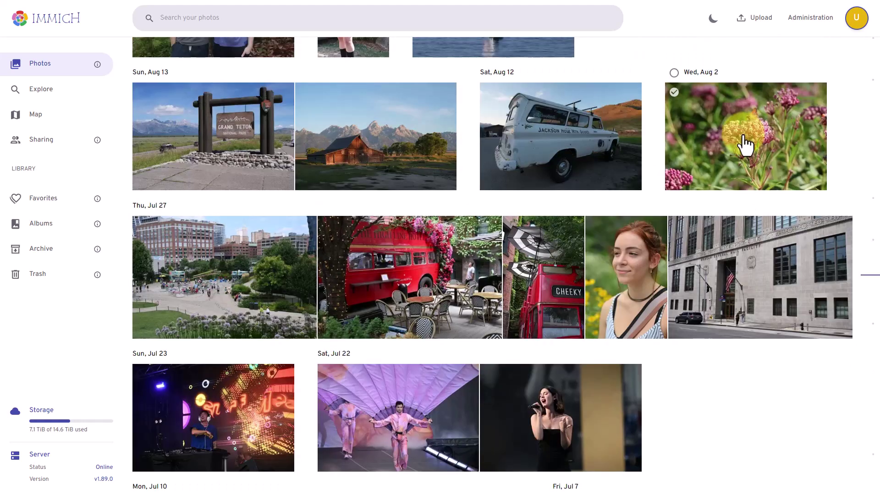
left_click(734, 188)
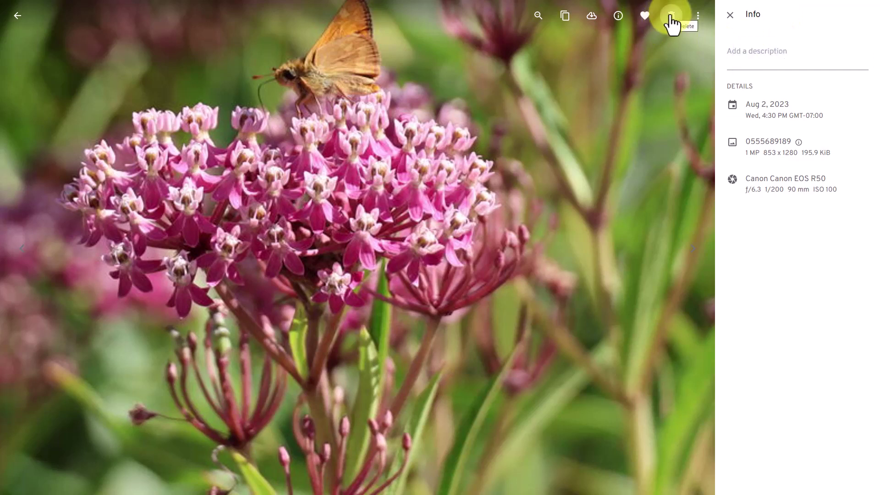
Step: Show the more-actions menu for the flower photo while reviewing its details
left_click(697, 18)
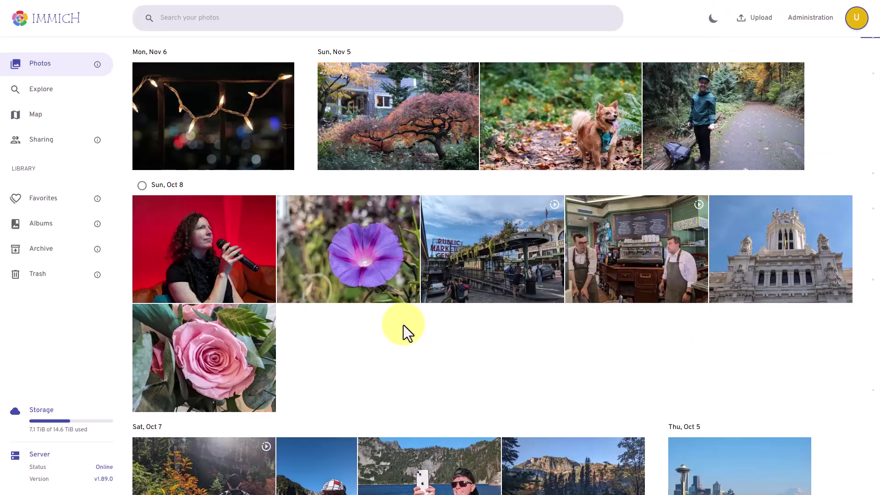
Step: From Explore, open the first face under People and save a name for that person
left_click(71, 102)
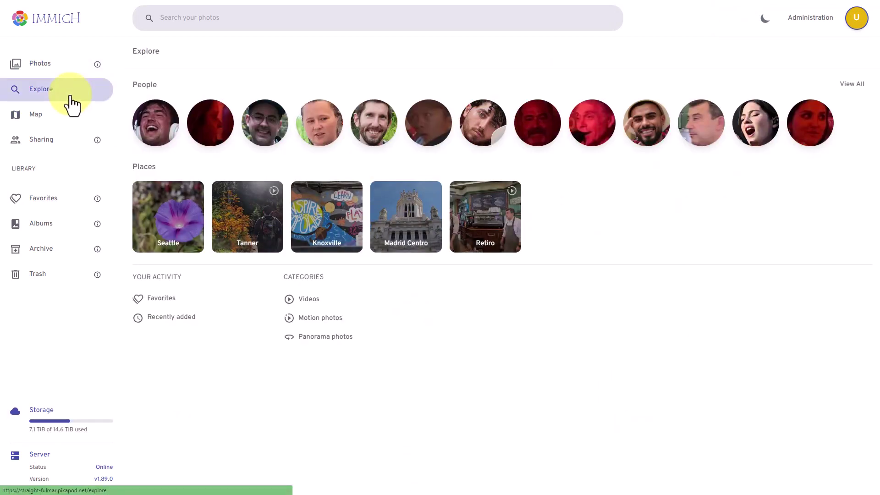
left_click(154, 132)
left_click(75, 53)
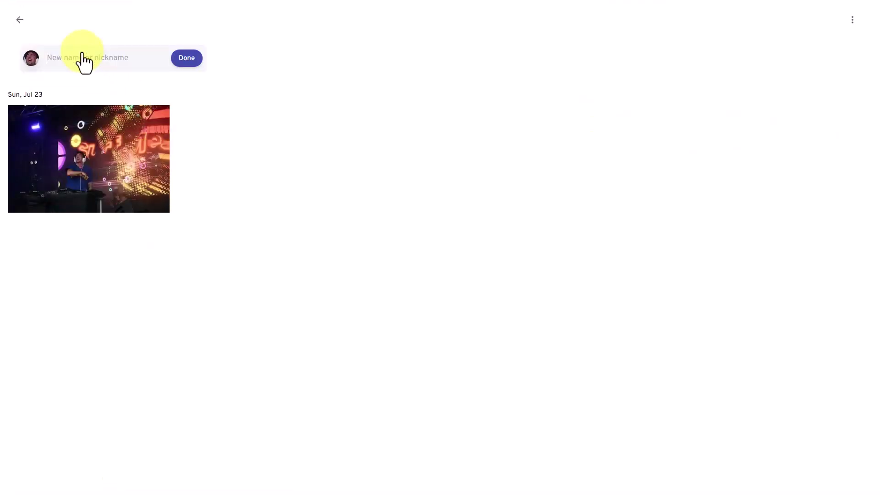
type("Alex")
left_click(186, 57)
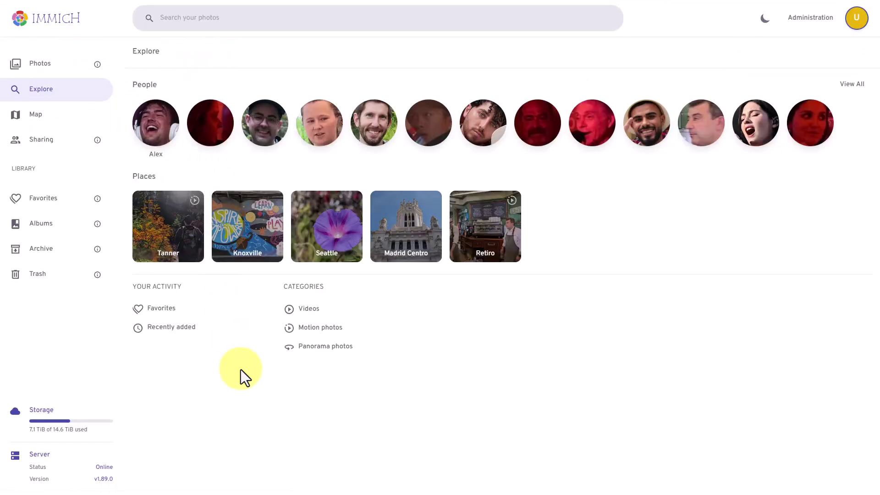
Step: Create a new album on the Albums page and title it 'Nature'
left_click(63, 239)
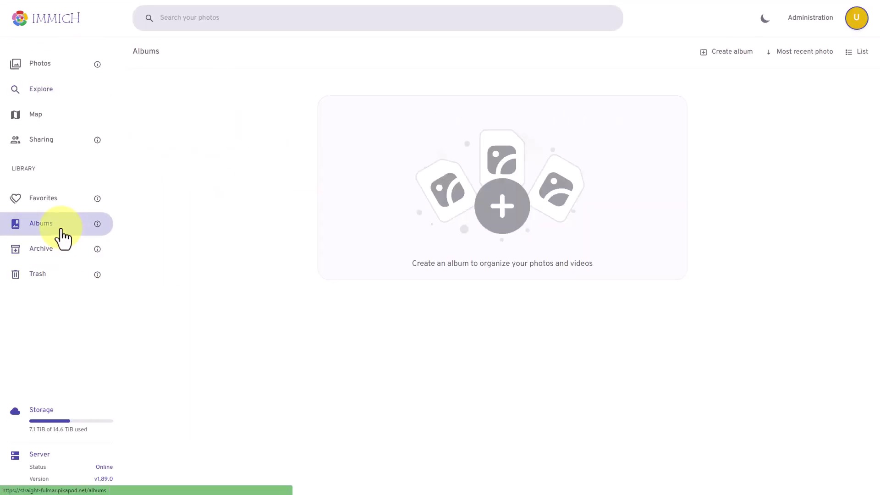
left_click(725, 50)
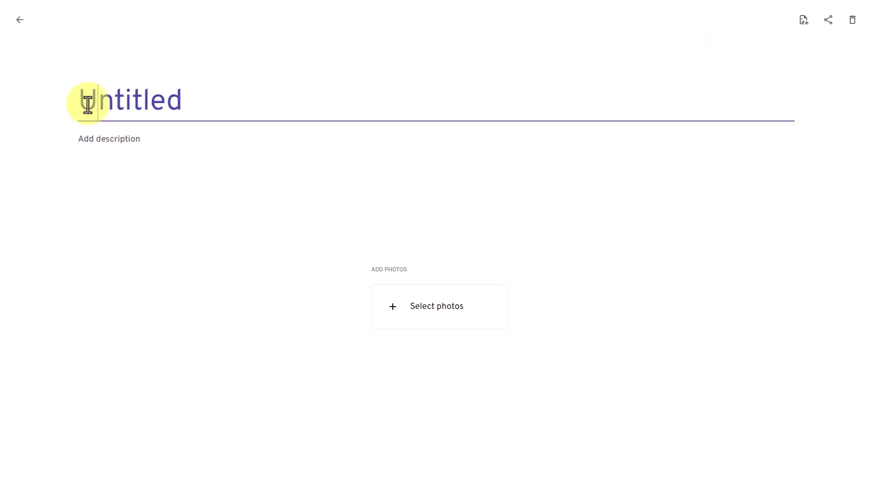
double_click(84, 102)
type("Nature")
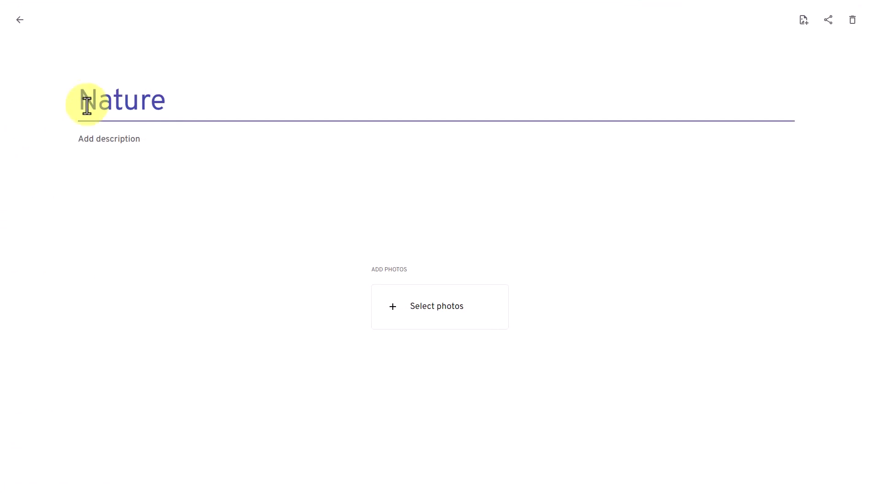
Step: Add the maple-and-house, hiker, purple flower and pink rose photos to the album
left_click(414, 311)
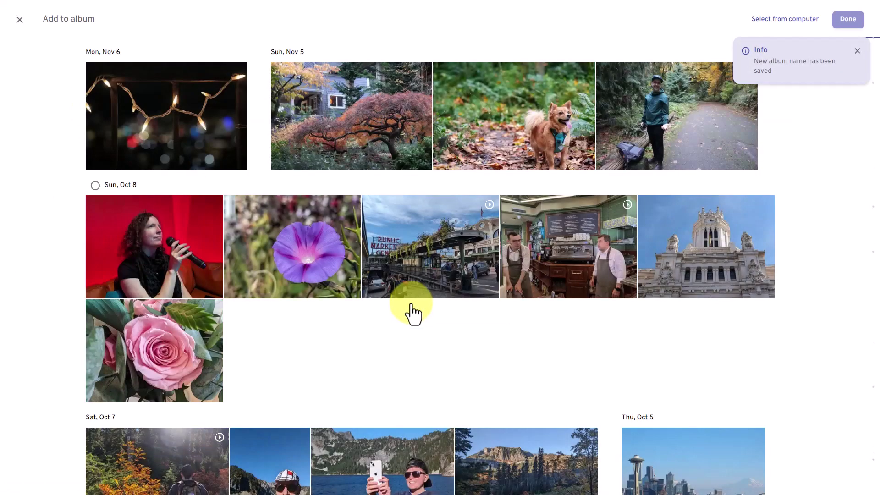
left_click(362, 156)
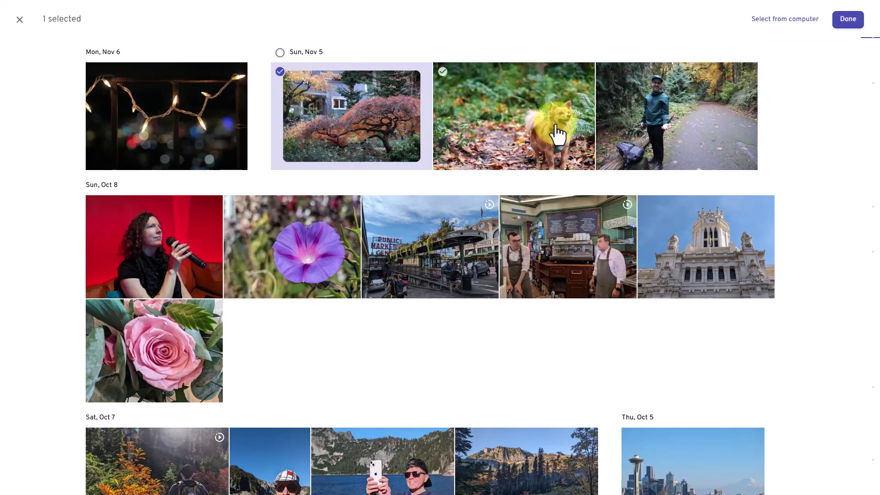
left_click(603, 135)
left_click(323, 238)
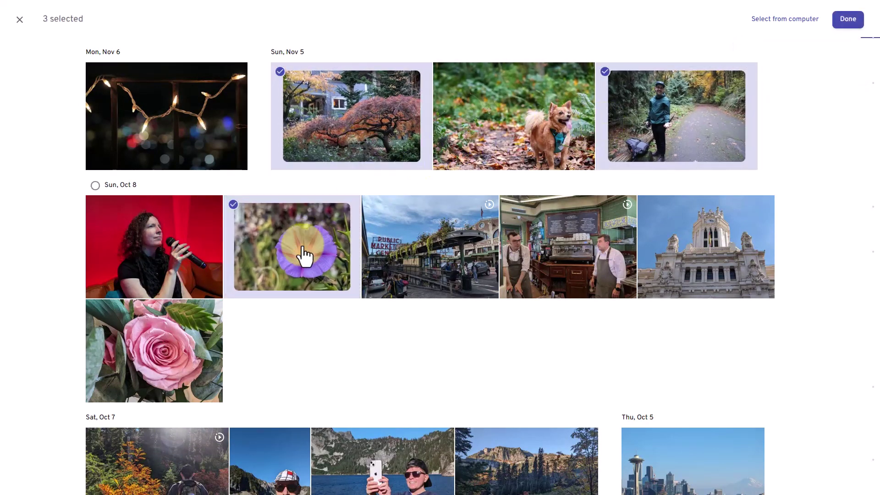
left_click(177, 349)
left_click(842, 25)
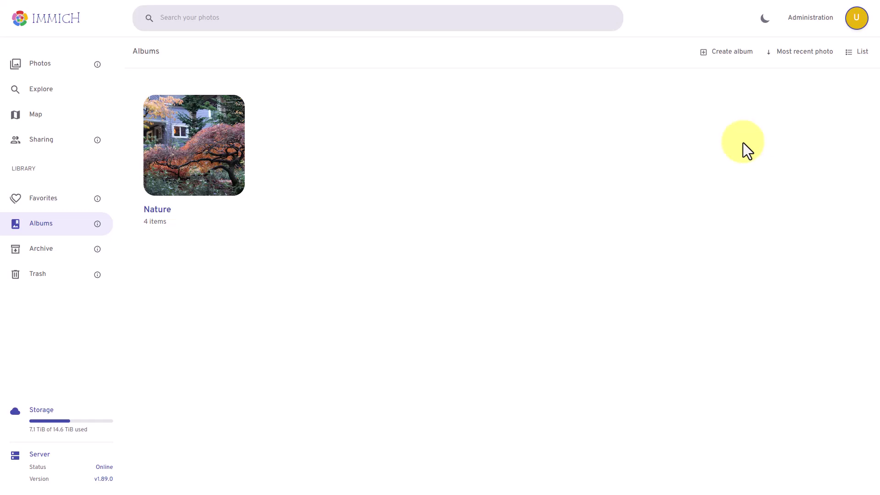
Step: Generate a share link for the Nature album without a password and copy it
left_click(203, 162)
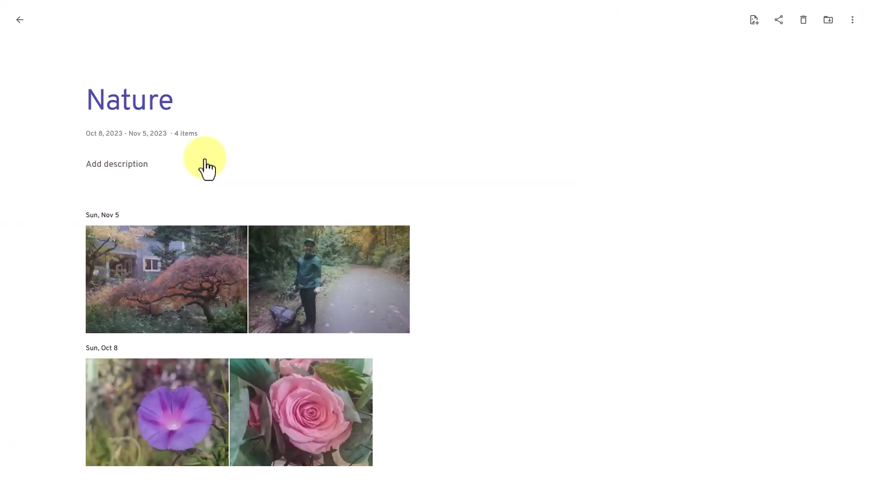
left_click(779, 23)
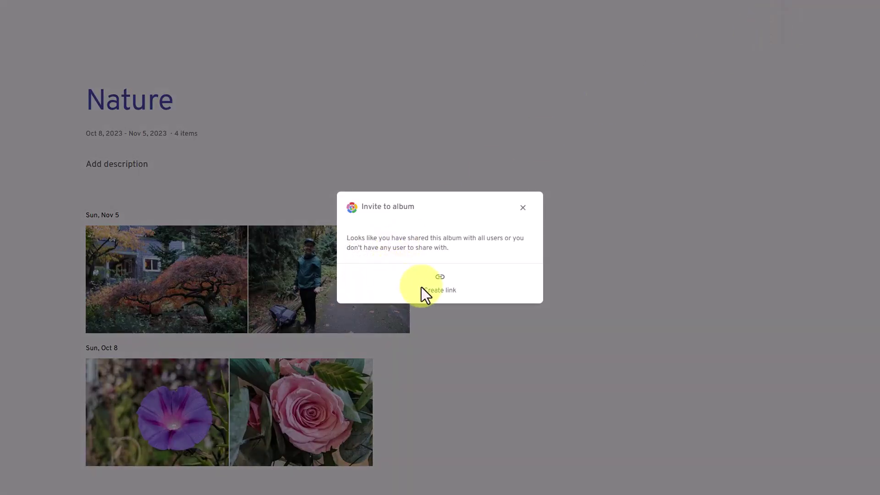
left_click(440, 288)
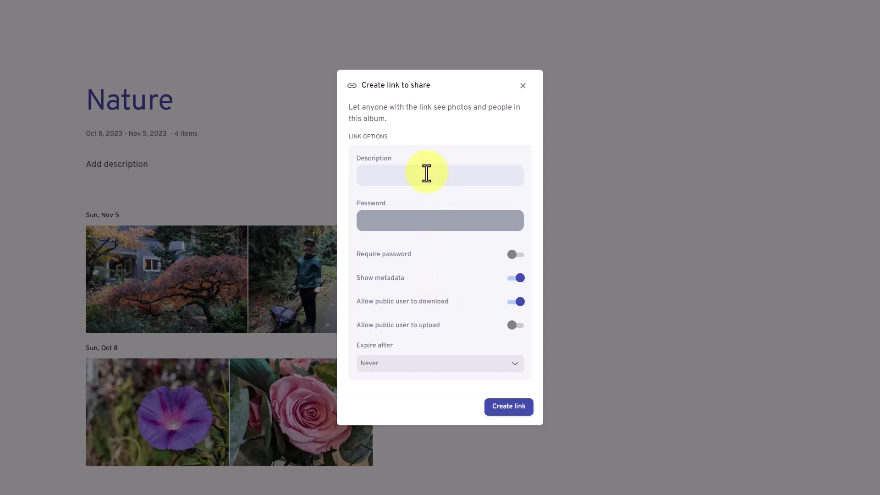
left_click(515, 255)
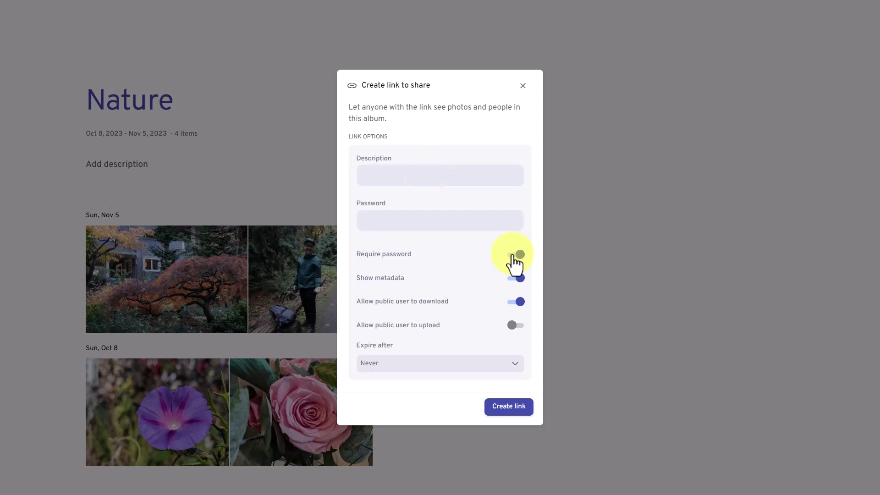
left_click(514, 255)
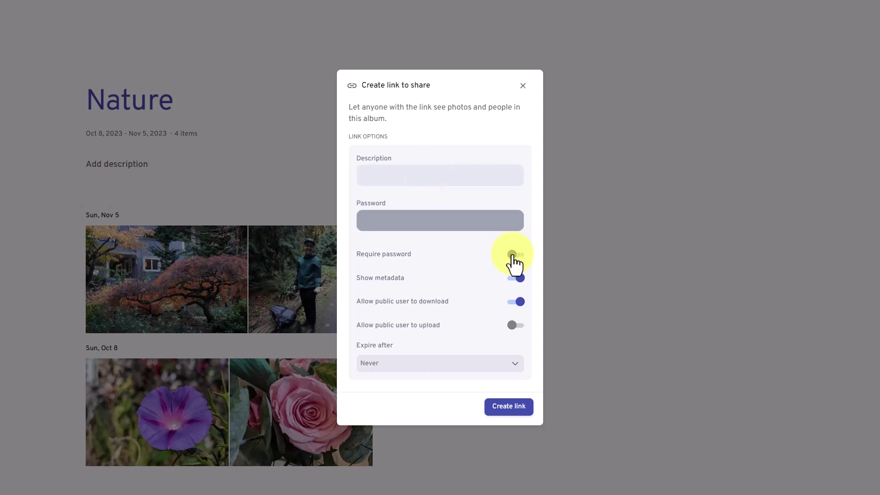
left_click(509, 407)
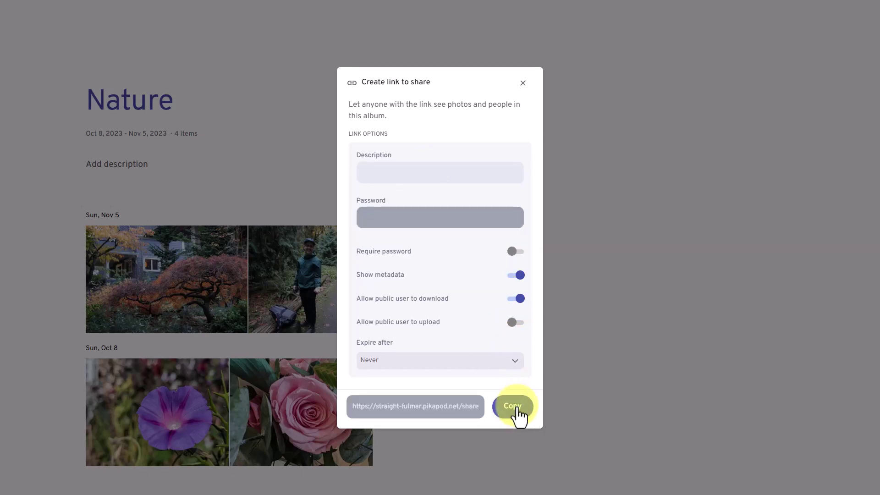
left_click(512, 410)
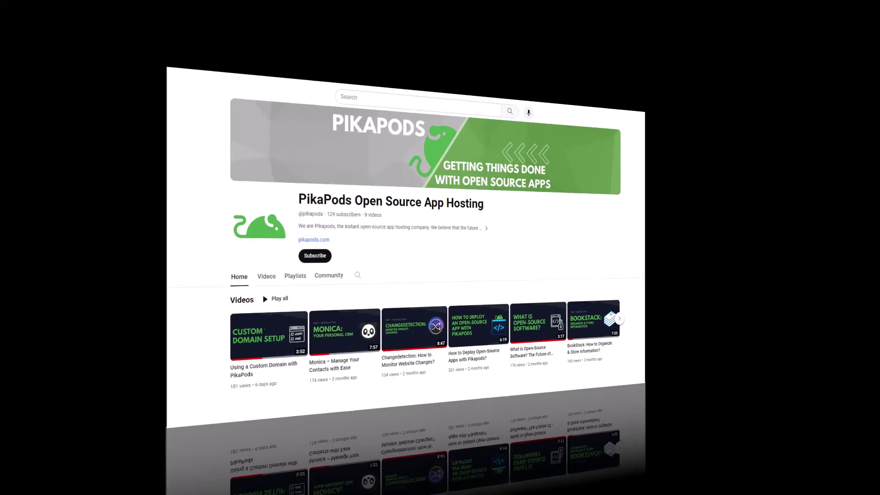